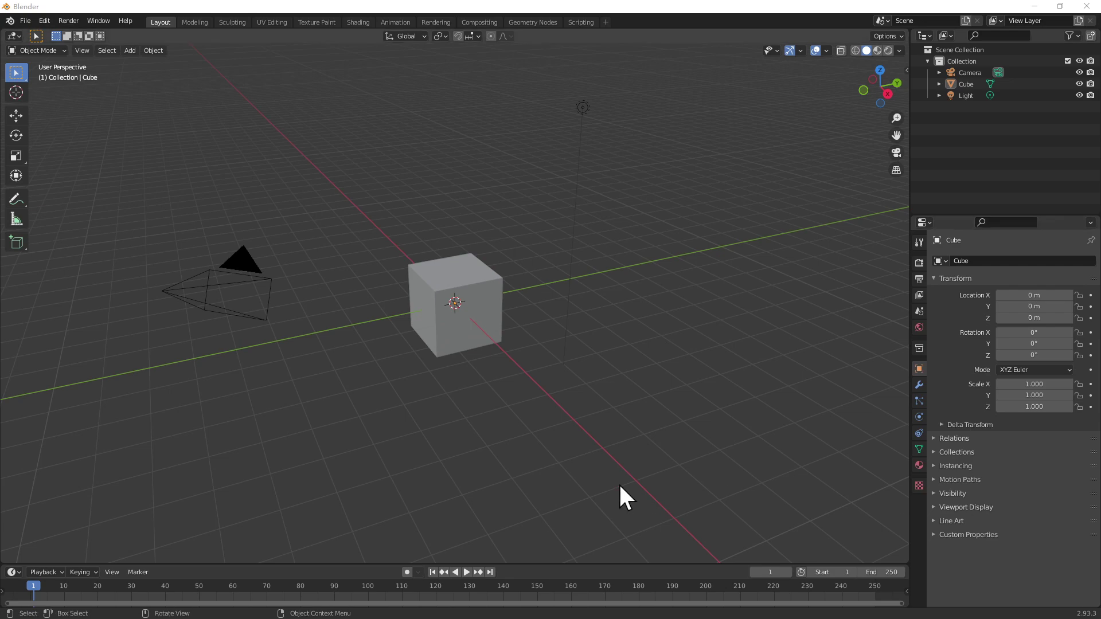
- Orbit around the default cube, select it, and open the N sidebar
{"action": "left_click", "coordinate": [534, 356]}
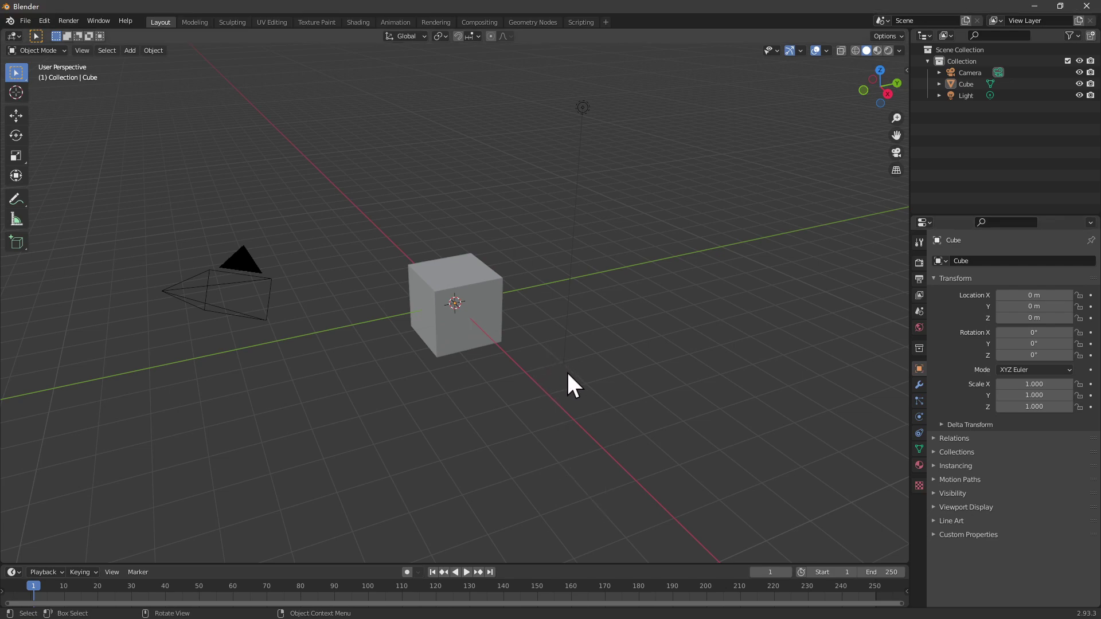
{"action": "middle_click_drag", "start_coordinate": [638, 308], "coordinate": [558, 302]}
{"action": "scroll", "coordinate": [558, 303], "scroll_direction": "up", "scroll_amount": 4}
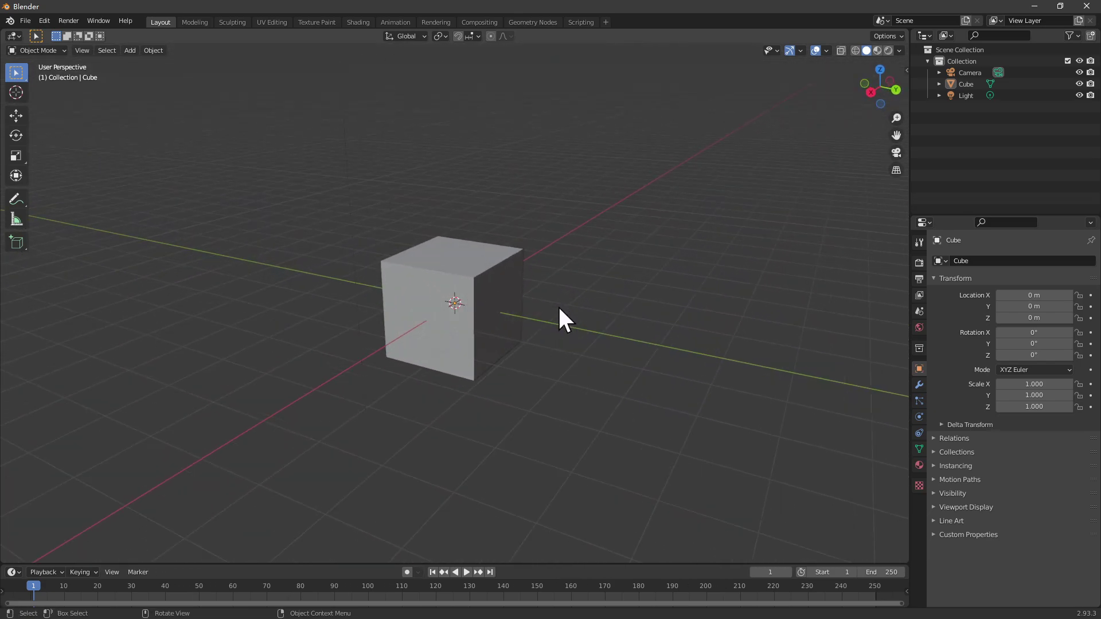
{"action": "scroll", "coordinate": [634, 287], "scroll_direction": "down", "scroll_amount": 1}
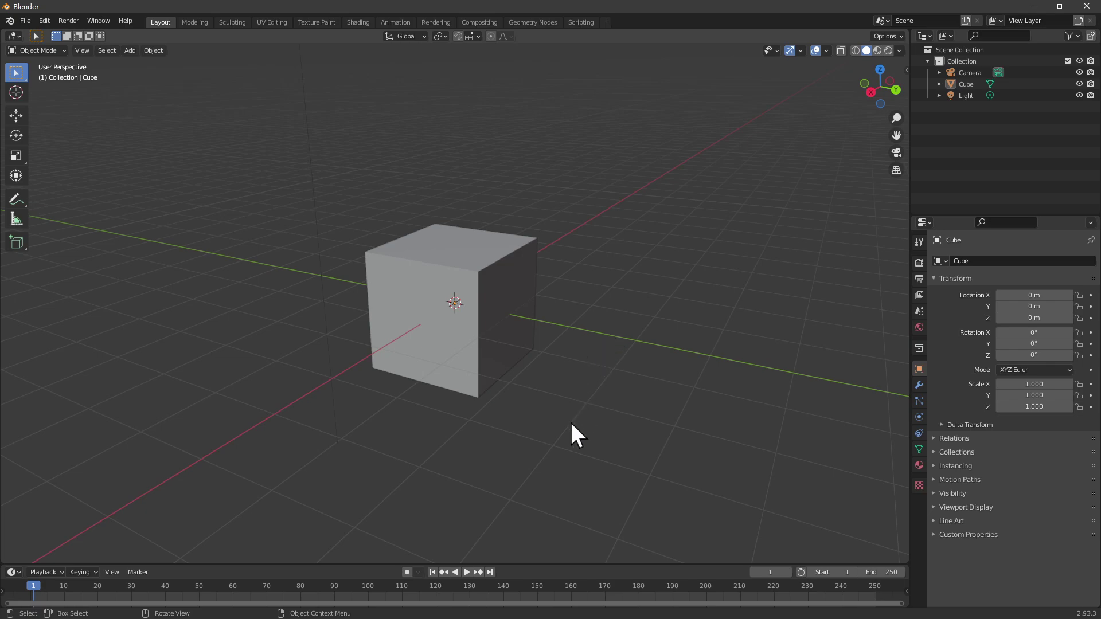
{"action": "middle_click_drag", "start_coordinate": [568, 401], "coordinate": [574, 425]}
{"action": "left_click", "coordinate": [510, 356]}
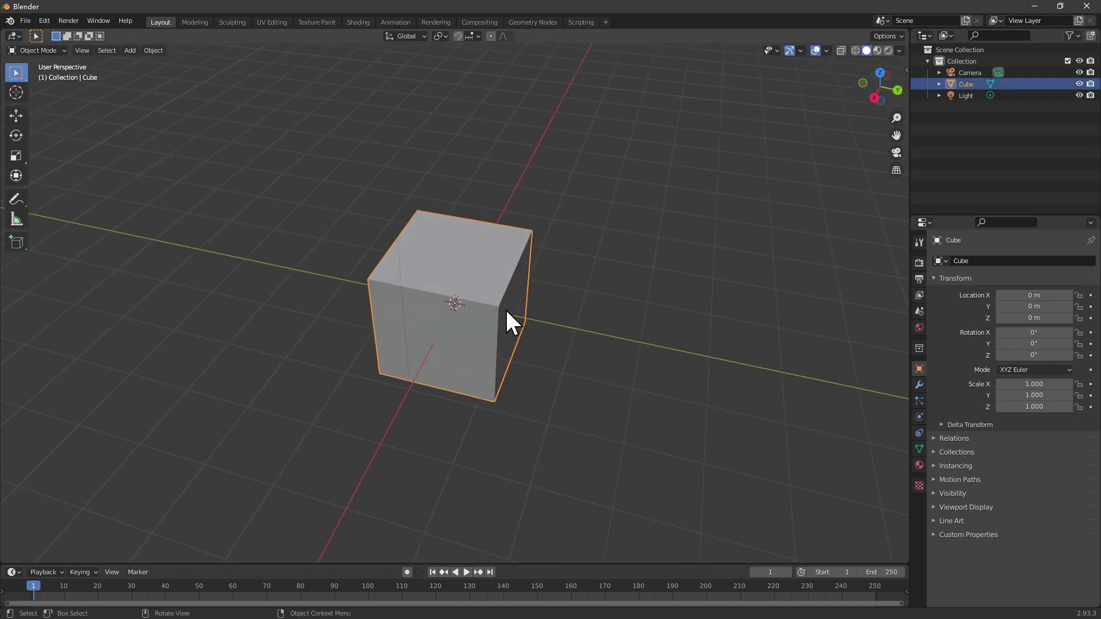
{"action": "key", "text": "n"}
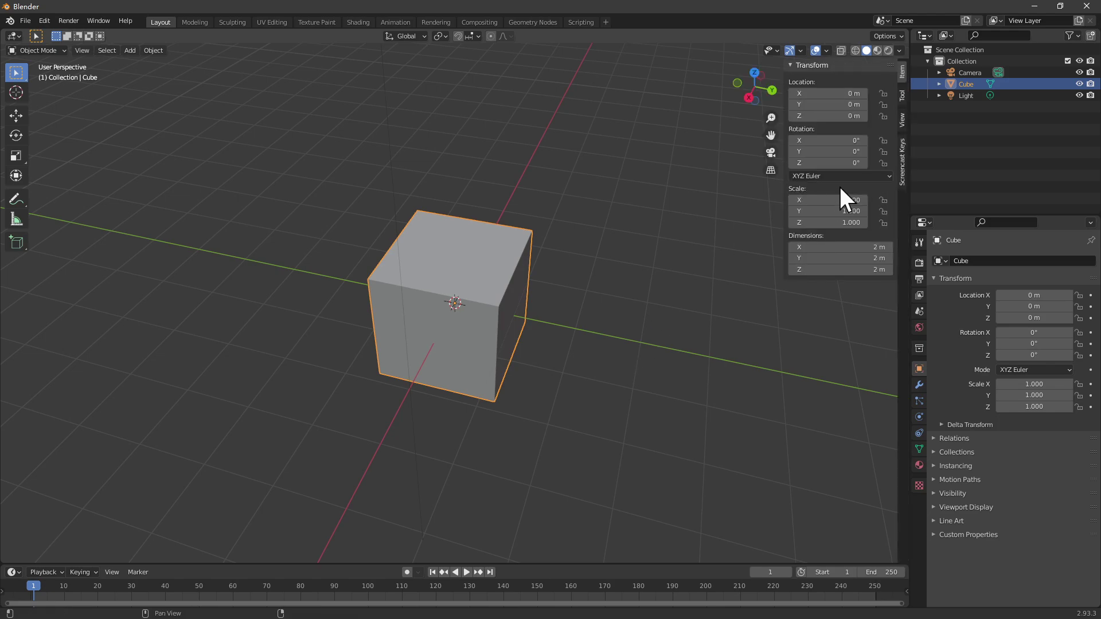
- Enlarge the on-screen key-display font in its overlay settings, toggling the sidebar
{"action": "left_click", "coordinate": [901, 161]}
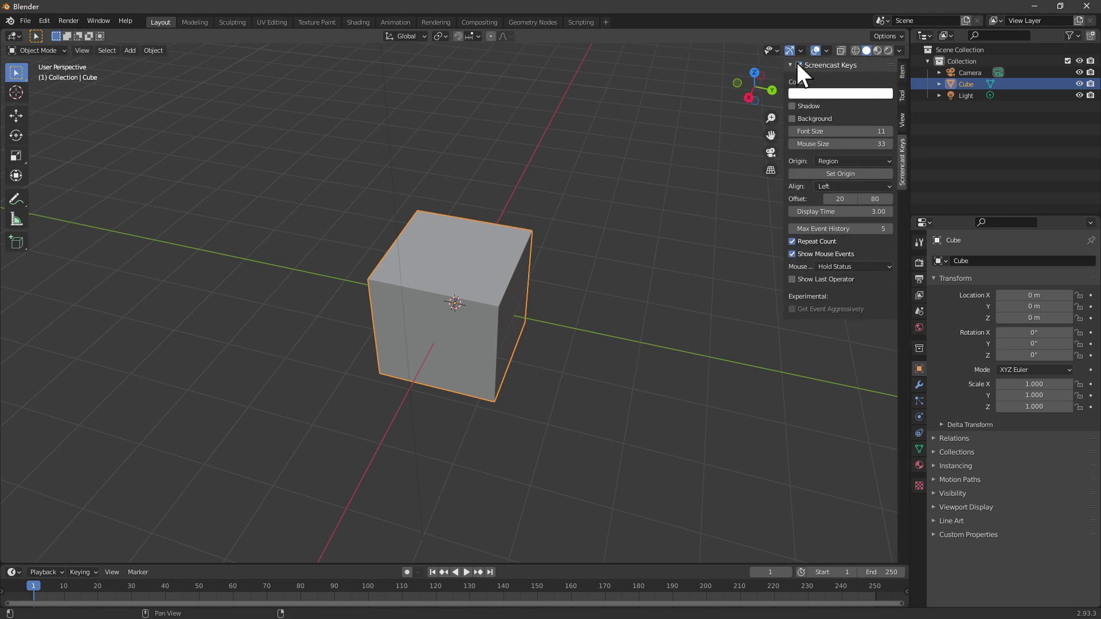
{"action": "left_click", "coordinate": [617, 310]}
{"action": "key", "text": "m"}
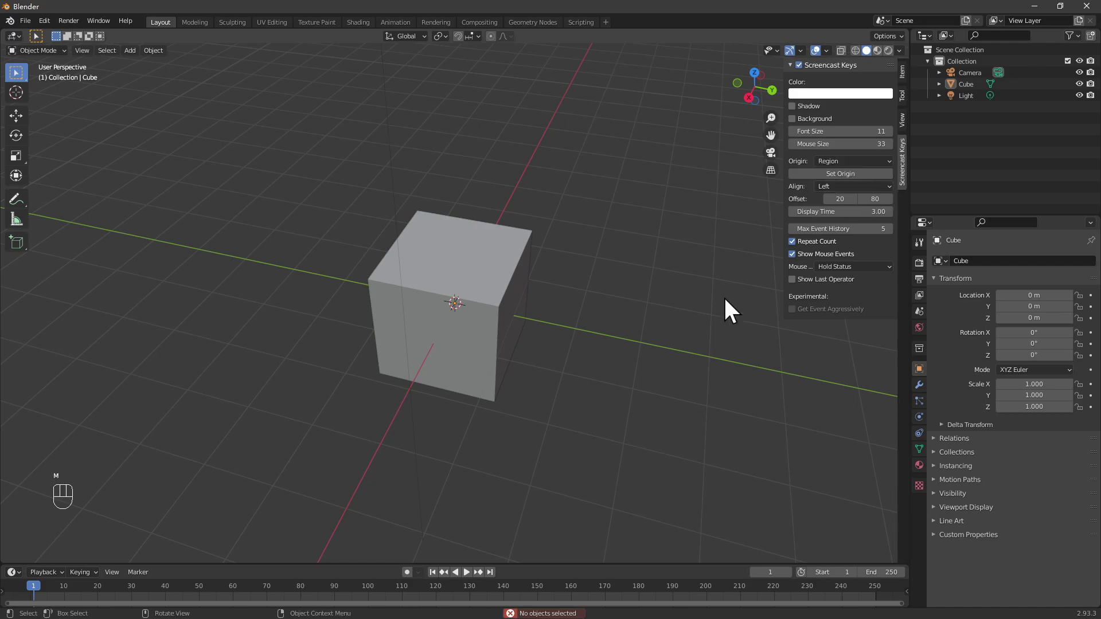
{"action": "key", "text": "n"}
{"action": "key", "text": "n"}
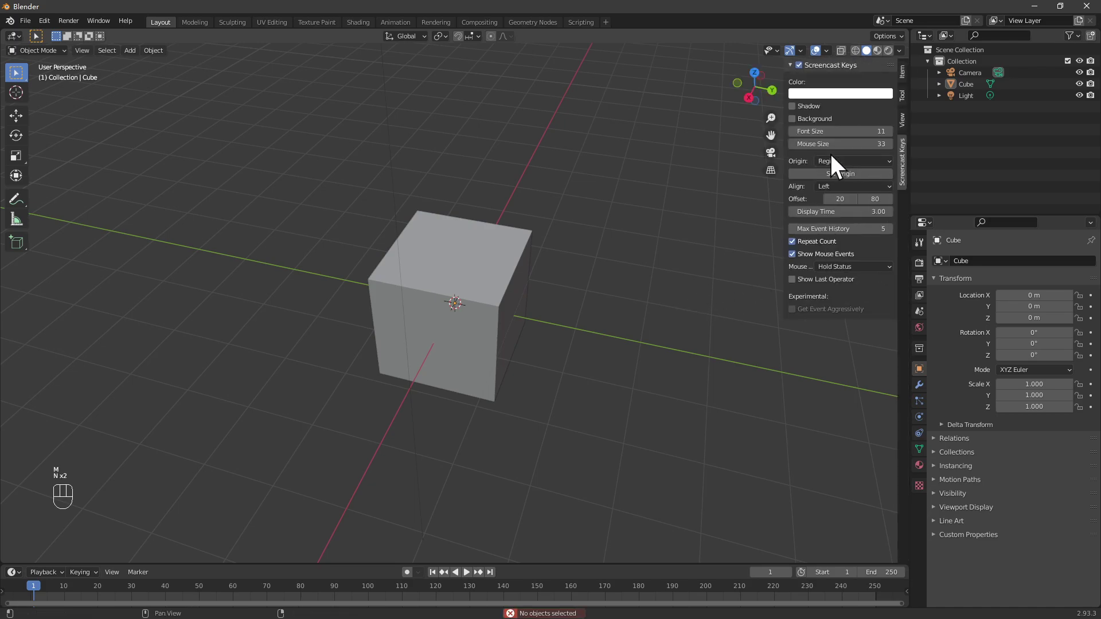
{"action": "left_click_drag", "start_coordinate": [841, 132], "coordinate": [889, 144]}
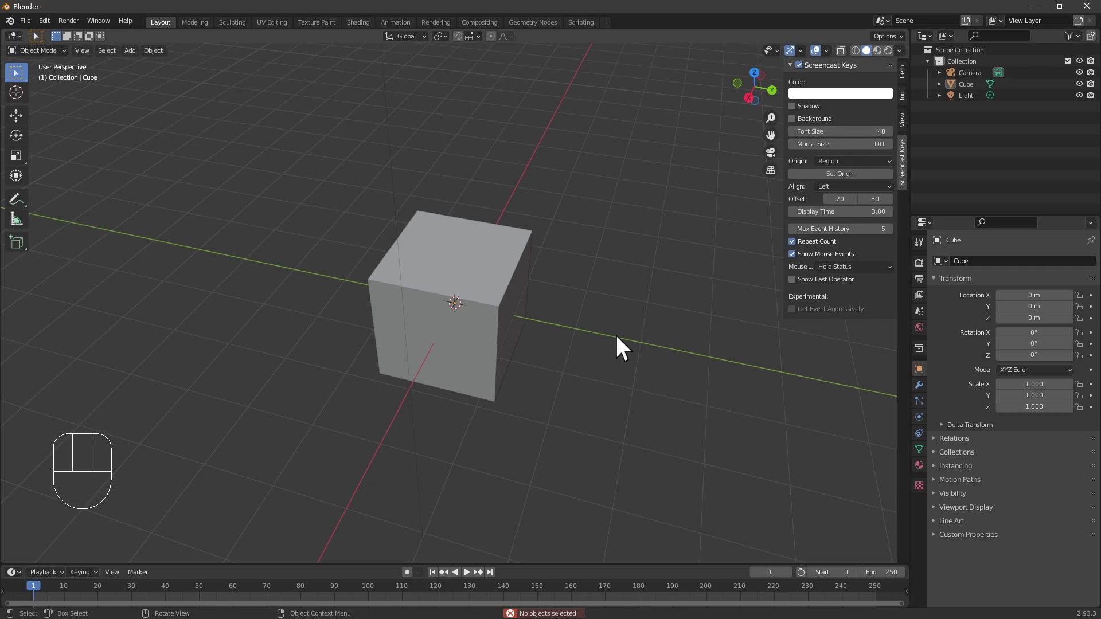
{"action": "key", "text": "n"}
{"action": "key", "text": "n"}
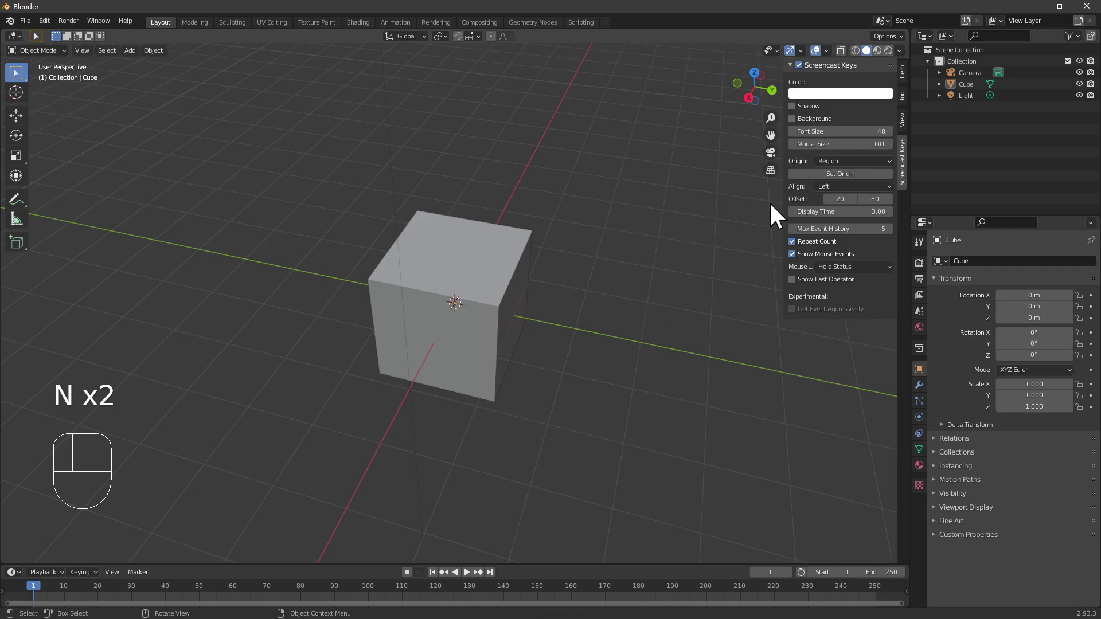
{"action": "key", "text": "n"}
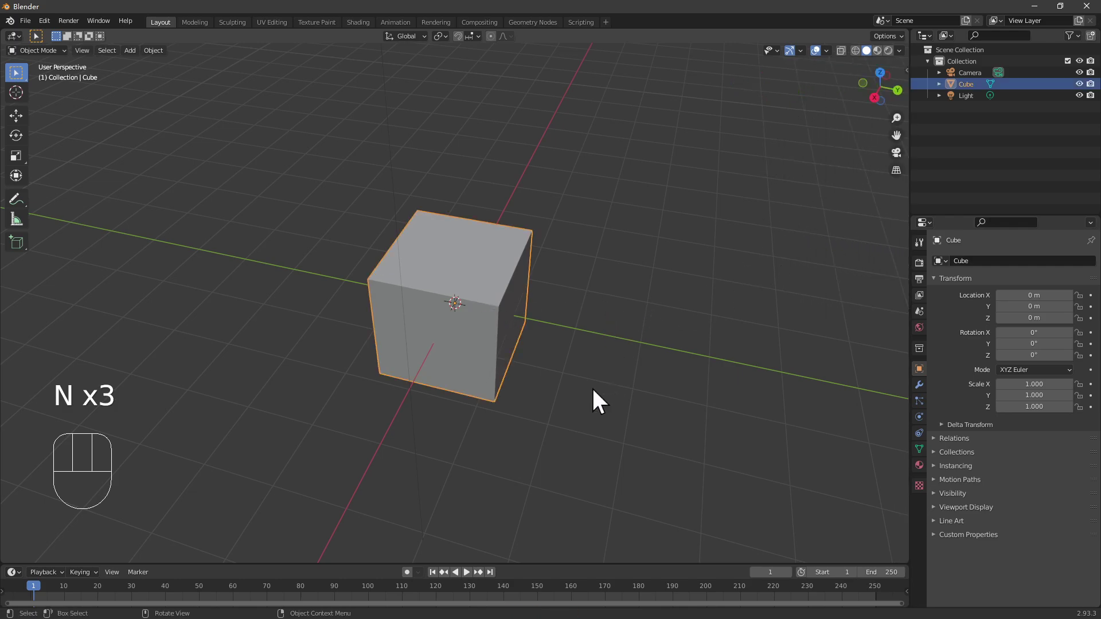
- Show the Item tab's Transform values: location 0 m, rotation 0°, scale 1.000, dimensions 2 m
{"action": "middle_click_drag", "start_coordinate": [672, 392], "coordinate": [595, 369]}
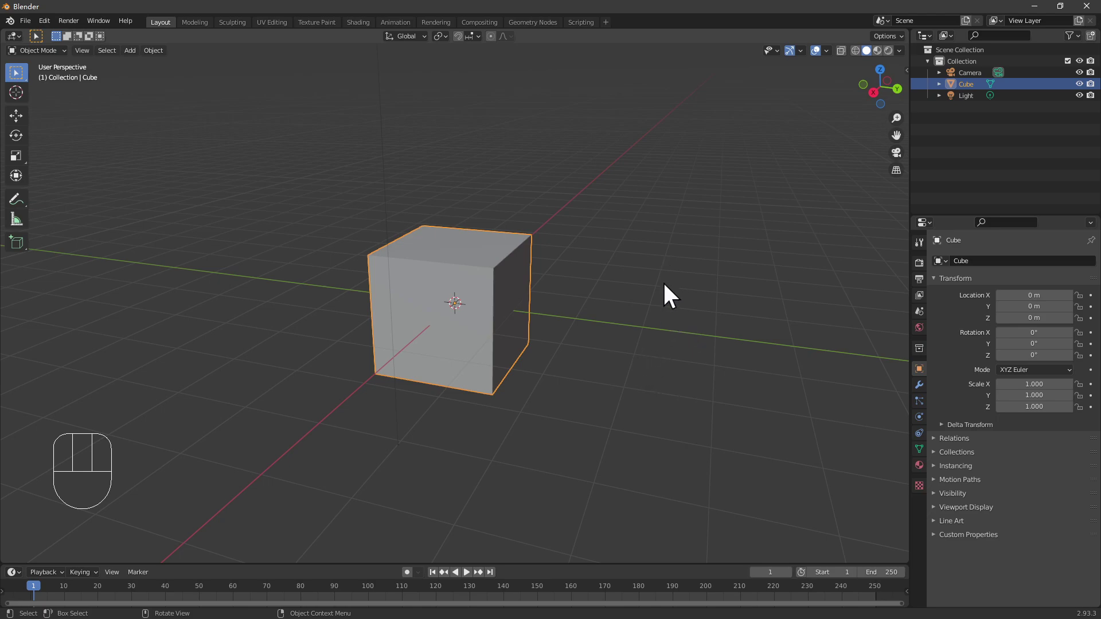
{"action": "middle_click_drag", "start_coordinate": [663, 277], "coordinate": [561, 323]}
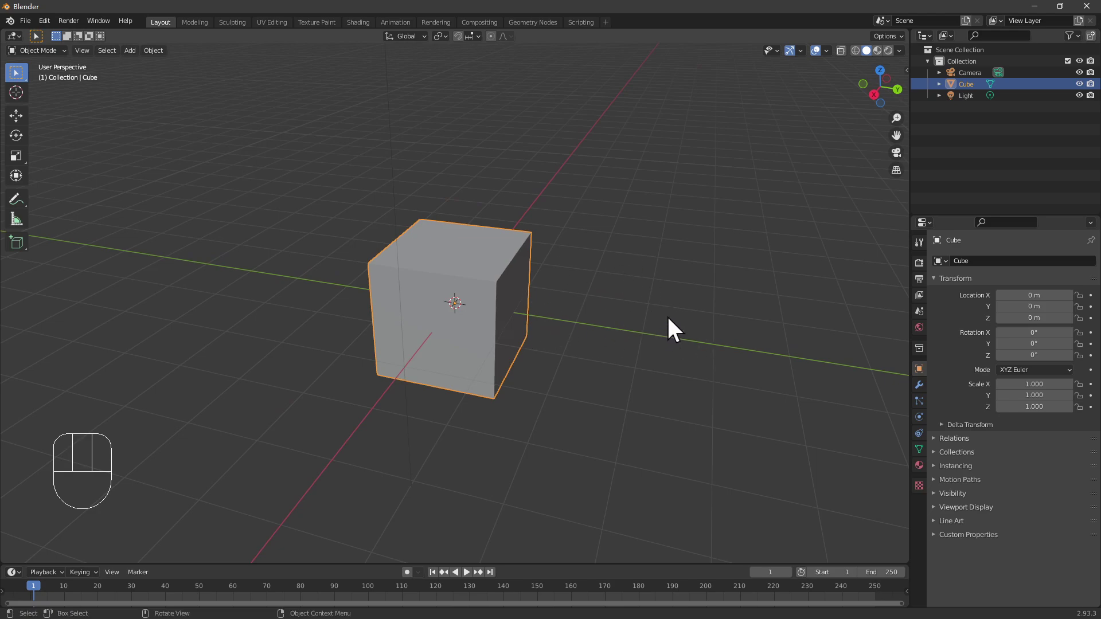
{"action": "key", "text": "n"}
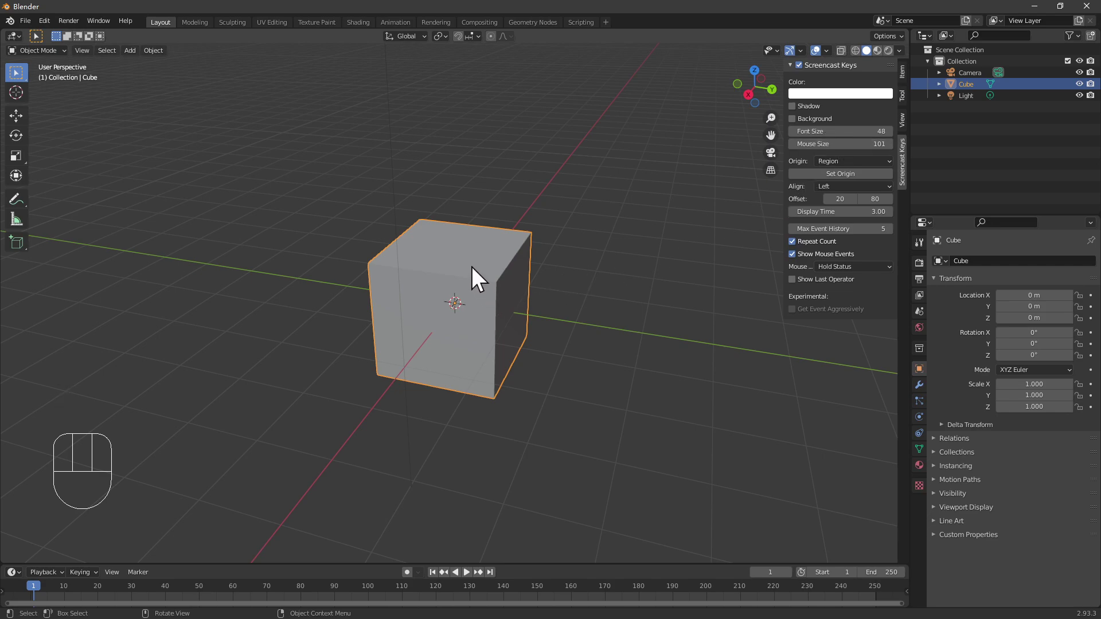
{"action": "left_click", "coordinate": [903, 70]}
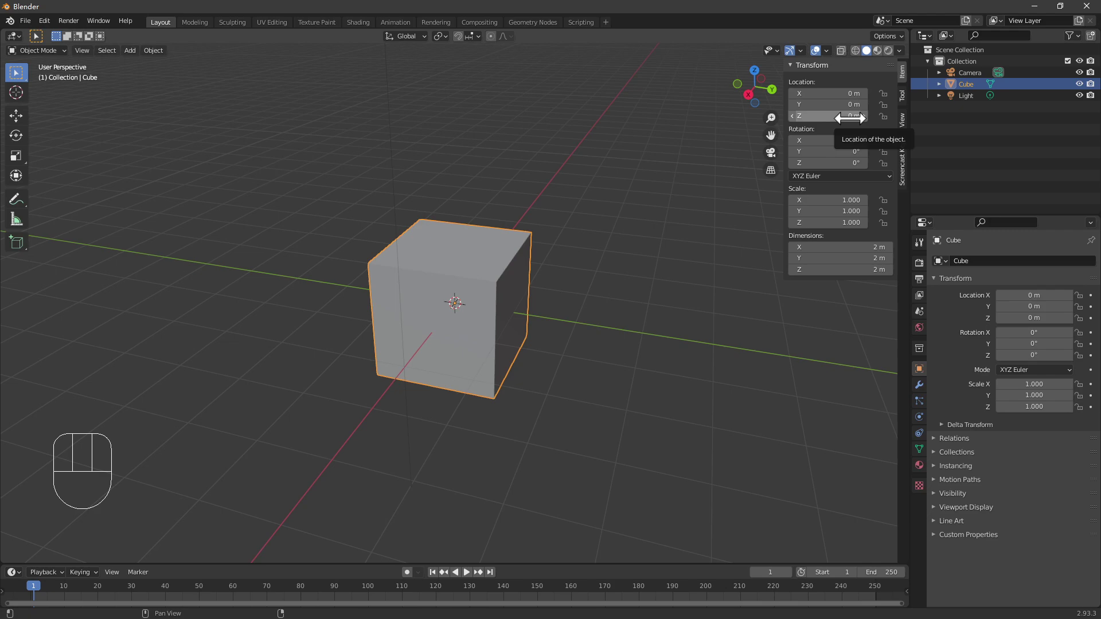
- Set the cube's Location Z to 1 m so it sits on the grid
{"action": "mouse_move", "coordinate": [851, 118]}
{"action": "left_mouse_down"}
{"action": "mouse_move", "coordinate": [877, 117]}
{"action": "mouse_move", "coordinate": [851, 115]}
{"action": "left_mouse_up"}
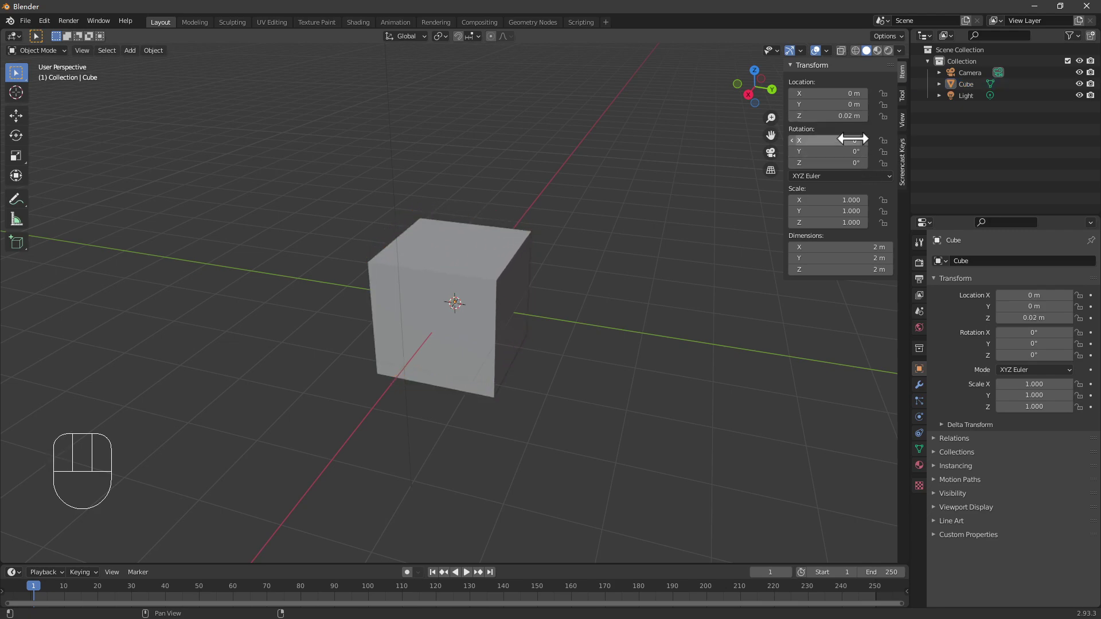
{"action": "left_click", "coordinate": [851, 115]}
{"action": "key", "text": "BackSpace"}
{"action": "key", "text": "BackSpace"}
{"action": "key", "text": "BackSpace"}
{"action": "key", "text": "BackSpace"}
{"action": "key", "text": "BackSpace"}
{"action": "key", "text": "BackSpace"}
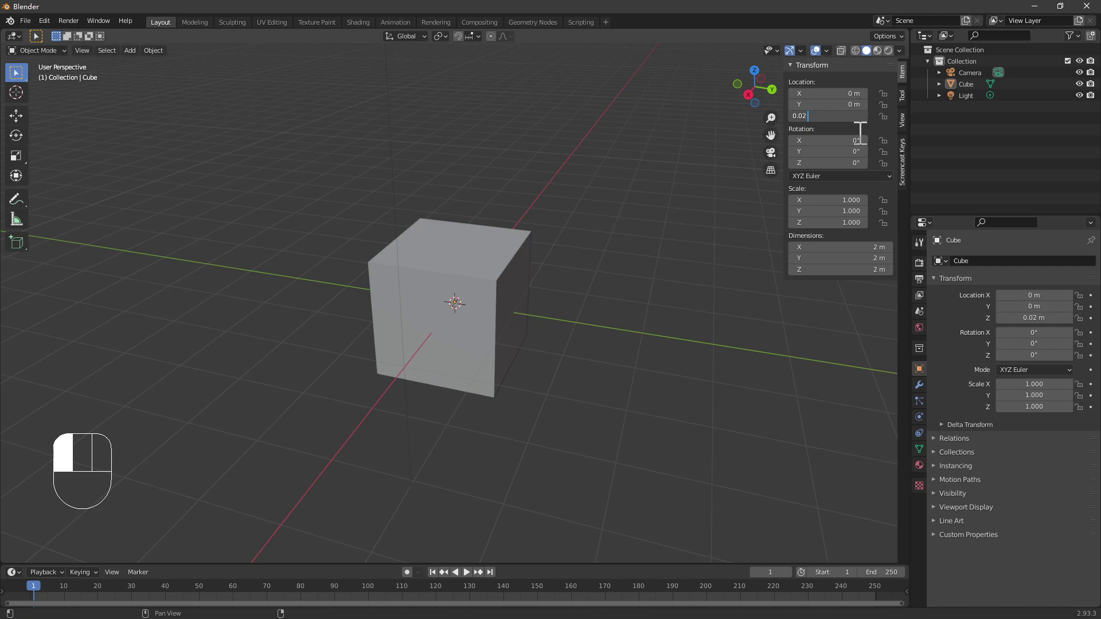
{"action": "type", "text": "1"}
{"action": "key", "text": "Return"}
{"action": "left_click", "coordinate": [642, 253]}
{"action": "mouse_move", "coordinate": [614, 292]}
{"action": "middle_mouse_down"}
{"action": "mouse_move", "coordinate": [637, 239]}
{"action": "mouse_move", "coordinate": [607, 294]}
{"action": "middle_mouse_up"}
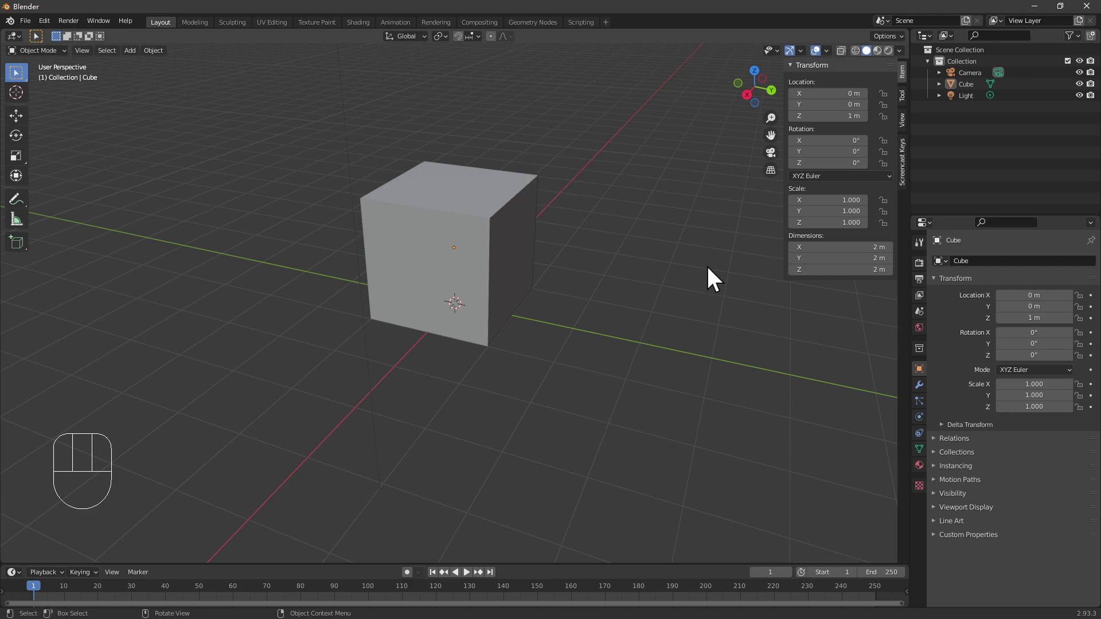
- Reselect the cube and set its Rotation Z to 45° in the sidebar
{"action": "key", "text": "n"}
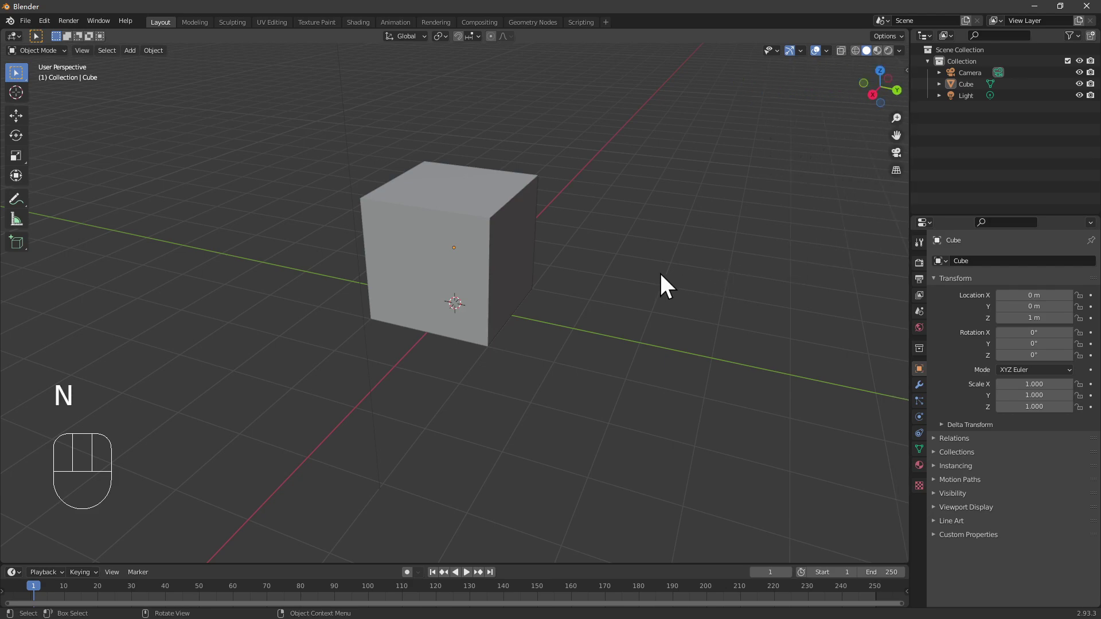
{"action": "mouse_move", "coordinate": [659, 271]}
{"action": "middle_mouse_down"}
{"action": "mouse_move", "coordinate": [657, 322]}
{"action": "mouse_move", "coordinate": [638, 319]}
{"action": "mouse_move", "coordinate": [635, 259]}
{"action": "mouse_move", "coordinate": [666, 258]}
{"action": "mouse_move", "coordinate": [669, 288]}
{"action": "mouse_move", "coordinate": [671, 254]}
{"action": "mouse_move", "coordinate": [716, 261]}
{"action": "mouse_move", "coordinate": [669, 294]}
{"action": "mouse_move", "coordinate": [680, 292]}
{"action": "mouse_move", "coordinate": [660, 288]}
{"action": "mouse_move", "coordinate": [669, 281]}
{"action": "middle_mouse_up"}
{"action": "left_click", "coordinate": [488, 273]}
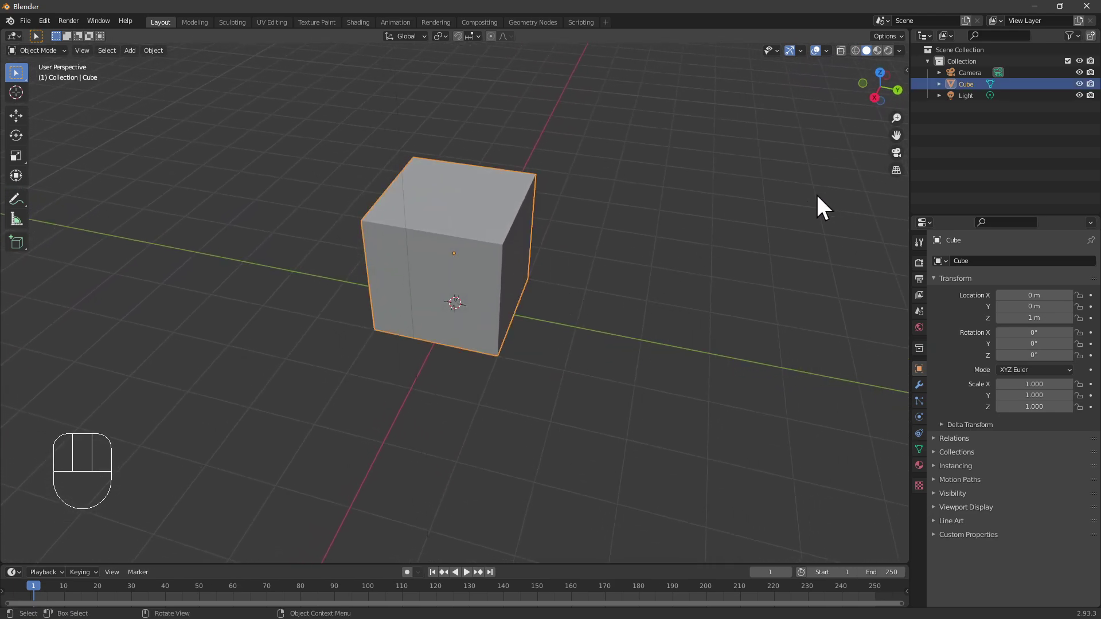
{"action": "key", "text": "n"}
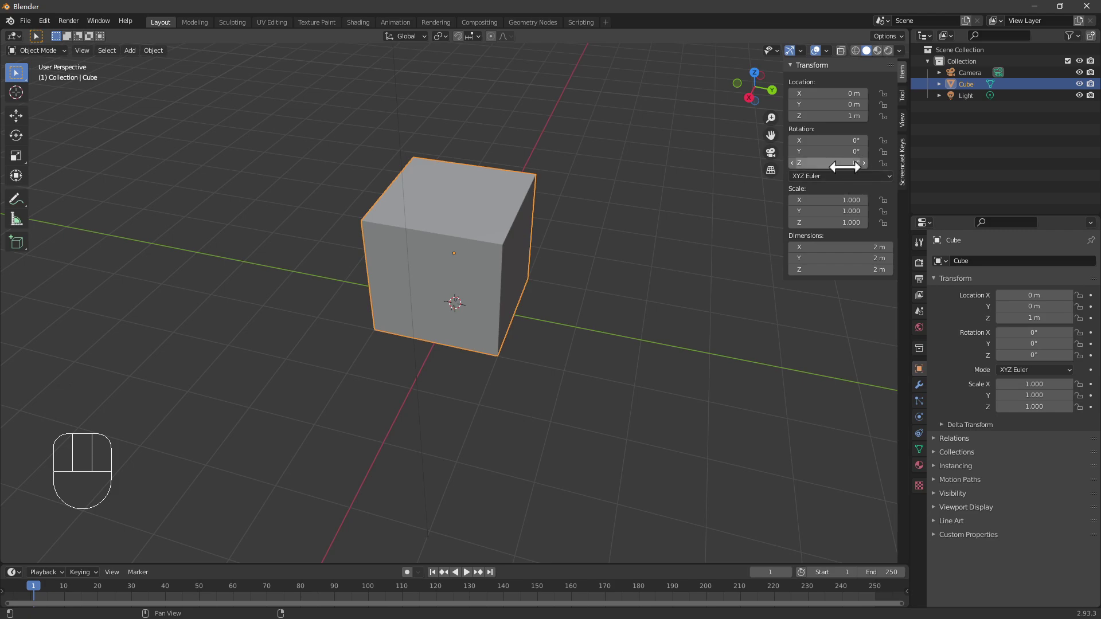
{"action": "mouse_move", "coordinate": [847, 166]}
{"action": "left_mouse_down"}
{"action": "mouse_move", "coordinate": [877, 167]}
{"action": "mouse_move", "coordinate": [851, 166]}
{"action": "left_mouse_up"}
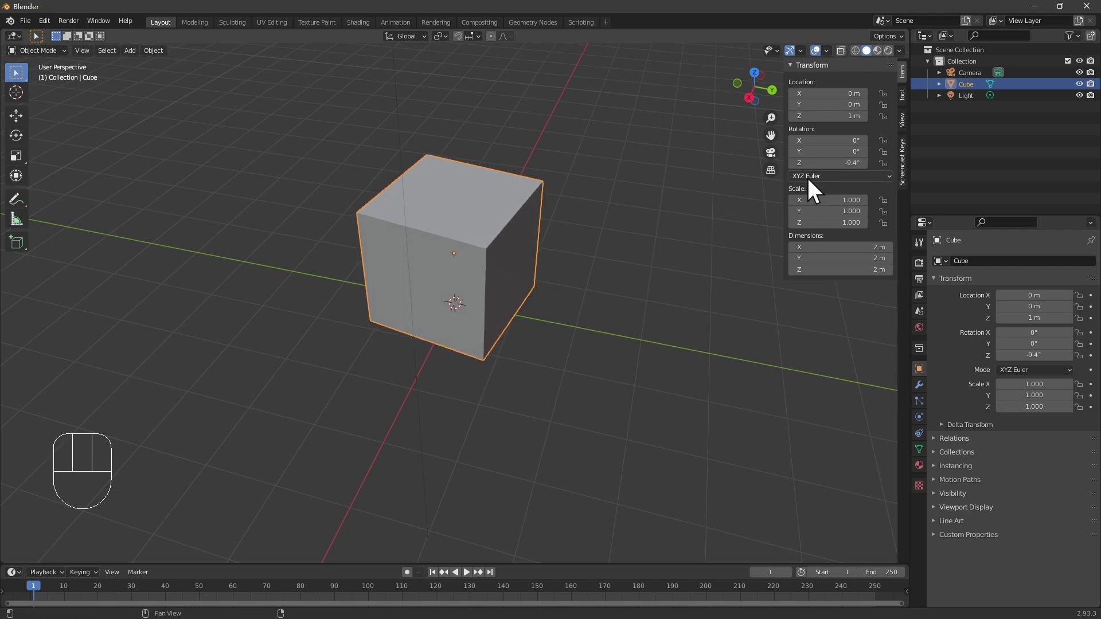
{"action": "left_click", "coordinate": [855, 163]}
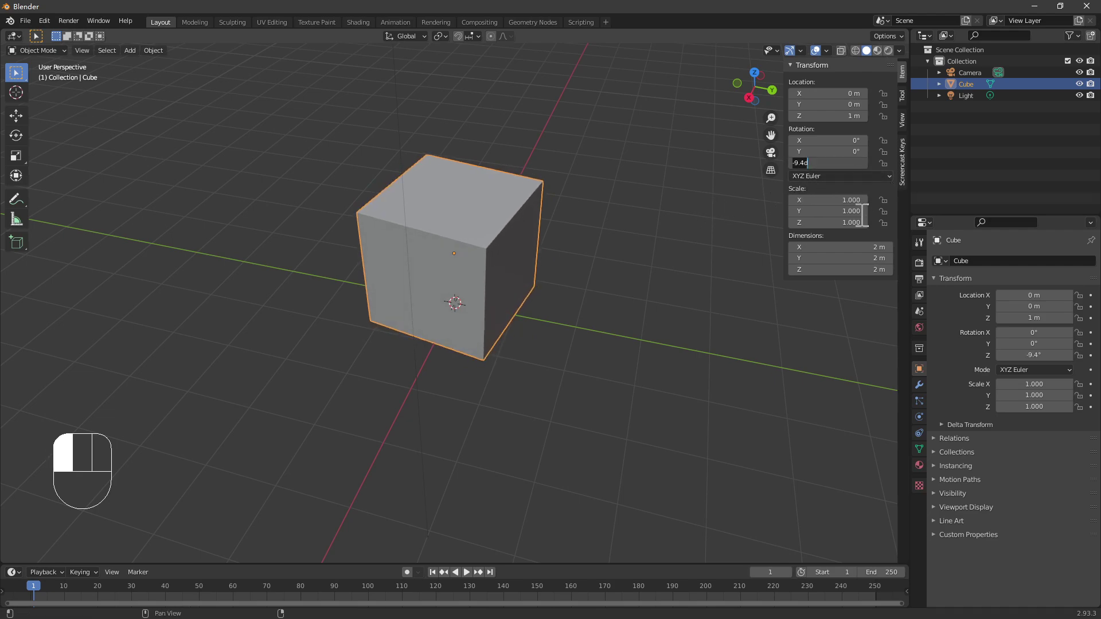
{"action": "type", "text": "45"}
{"action": "left_click", "coordinate": [860, 213]}
- Drag Scale X up to 2.350, making the cube a 4.7 m long block
{"action": "left_click", "coordinate": [691, 231]}
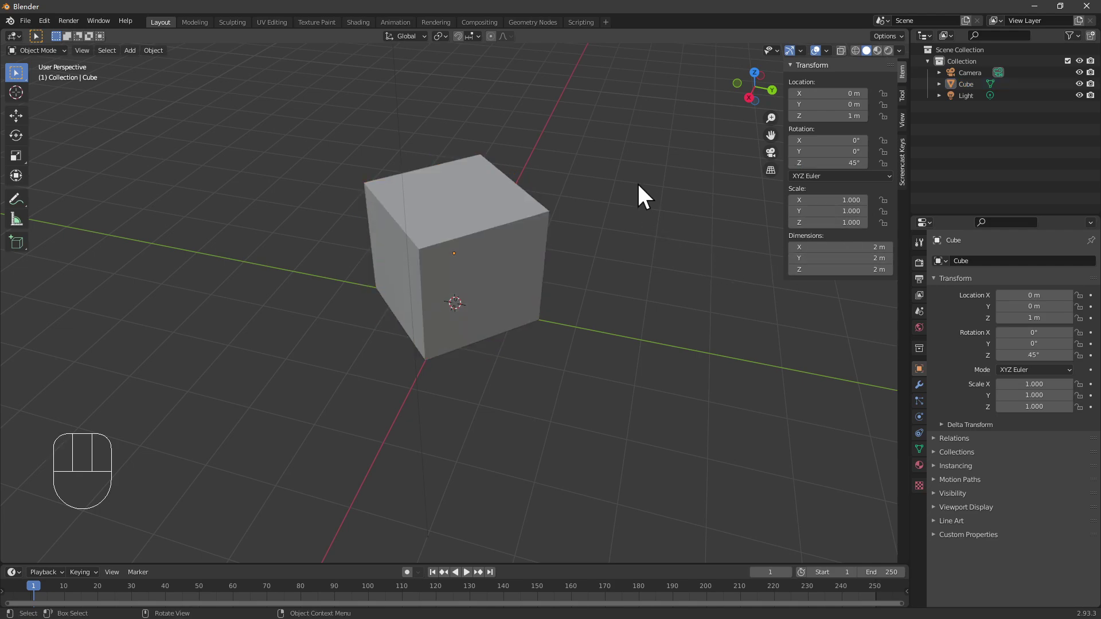
{"action": "middle_click_drag", "start_coordinate": [638, 181], "coordinate": [637, 204]}
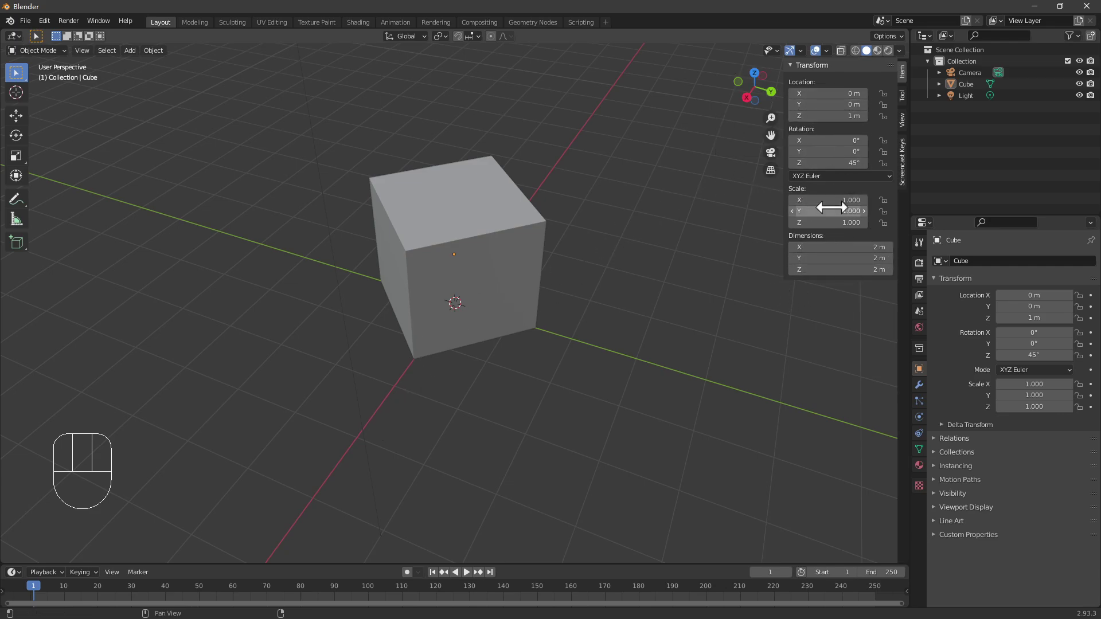
{"action": "left_click_drag", "start_coordinate": [826, 200], "coordinate": [875, 200]}
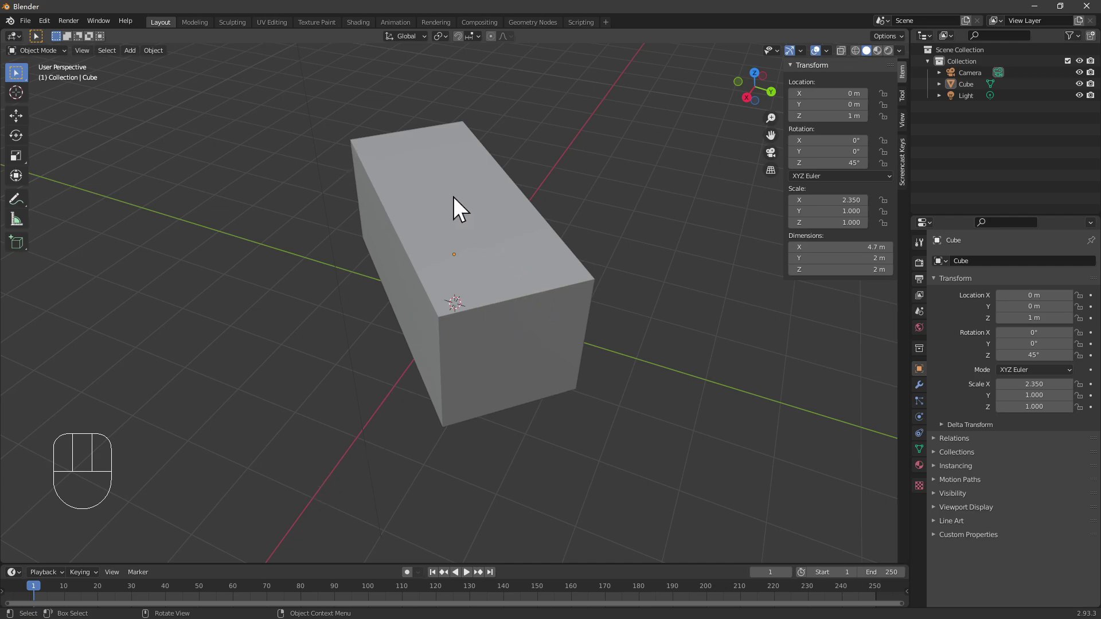
- Undo the X stretch back to scale 1.000, then open and dismiss the cube's context menu
{"action": "key", "text": "ctrl+z"}
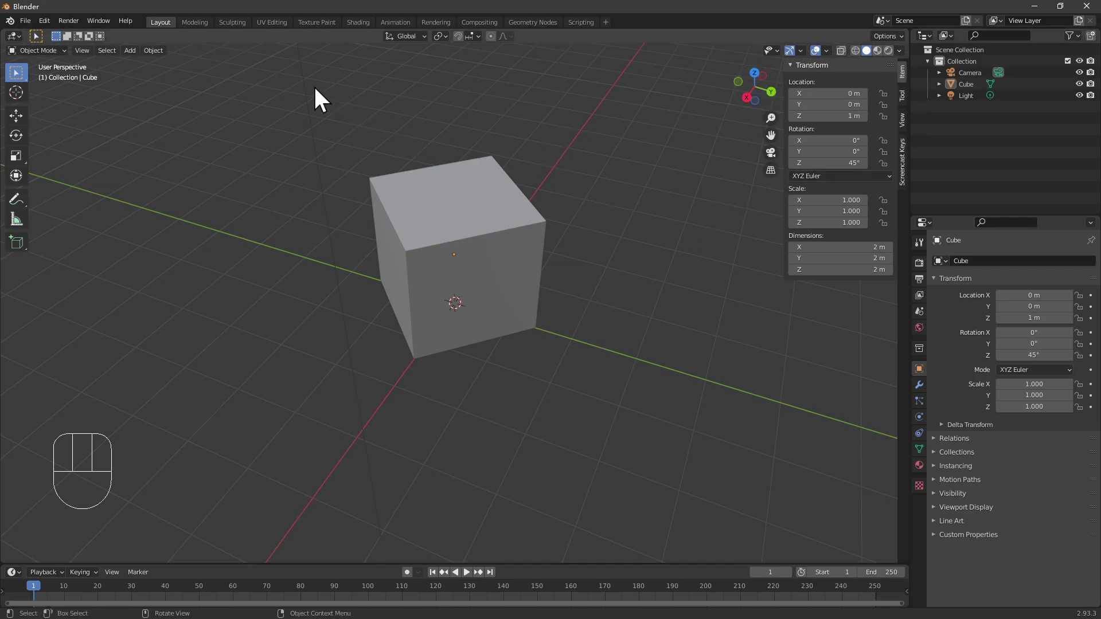
{"action": "left_click", "coordinate": [422, 223]}
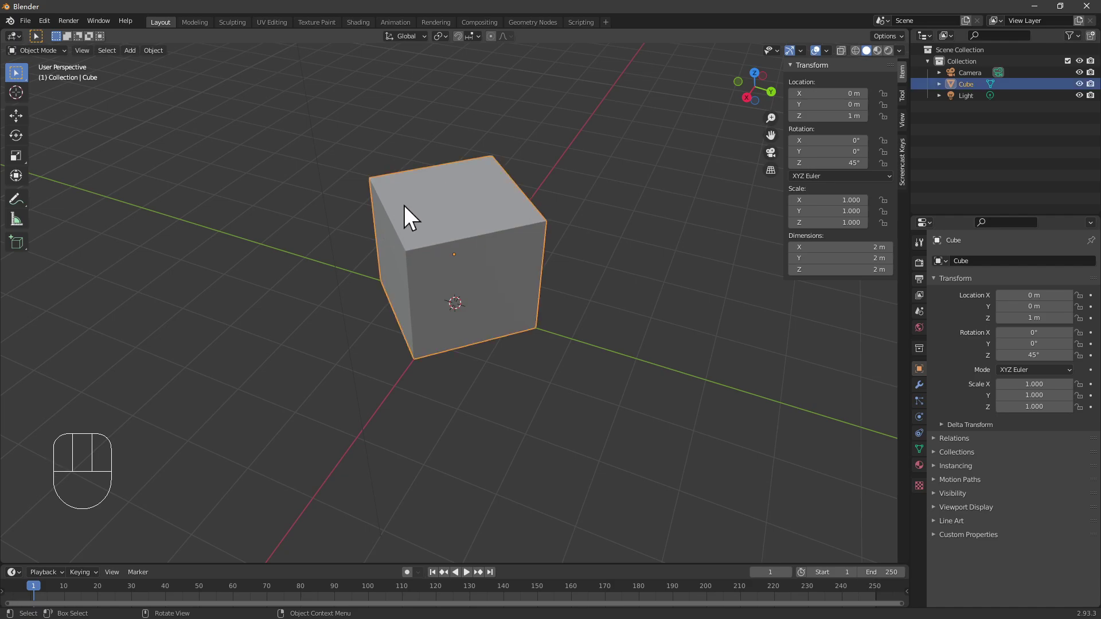
{"action": "right_click", "coordinate": [411, 204]}
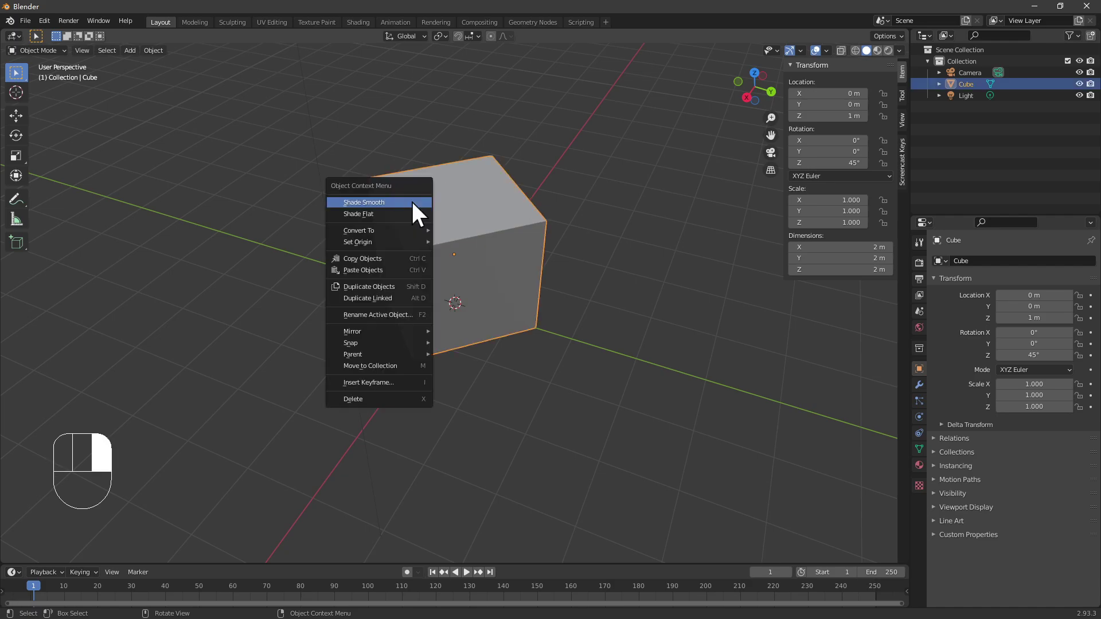
{"action": "left_click", "coordinate": [660, 235]}
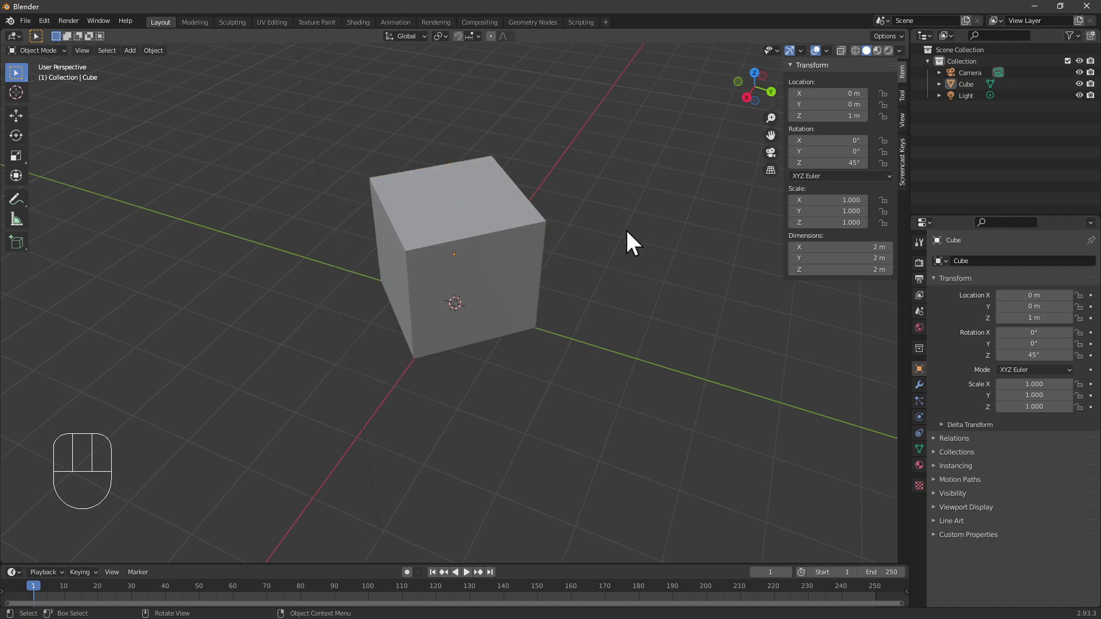